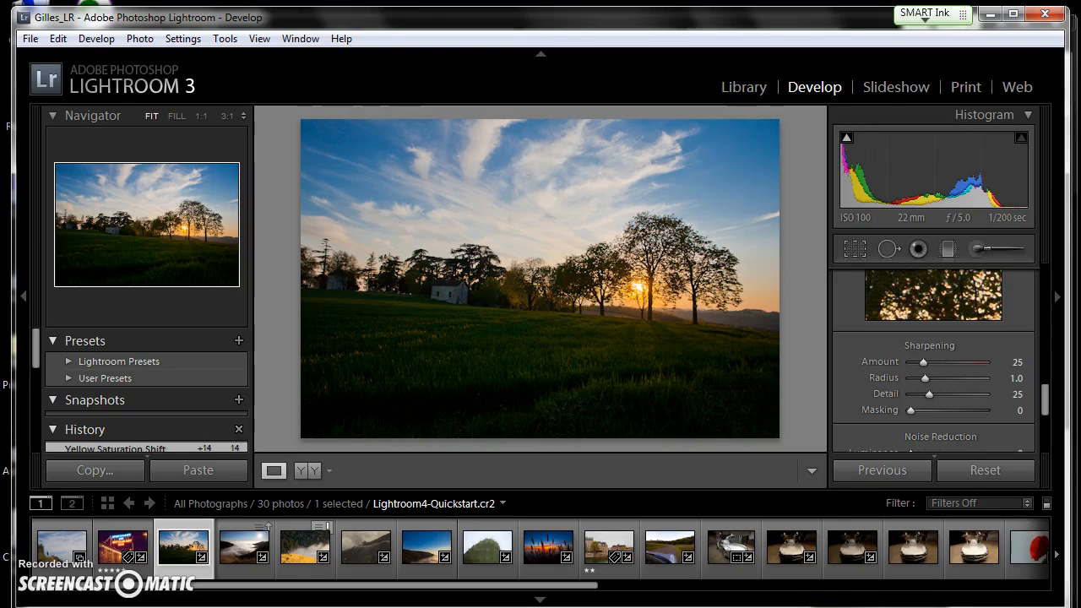
Step: Open Lightroom4-Quickstart.cr2 from the filmstrip and view the stone house at 1:1
click(788, 547)
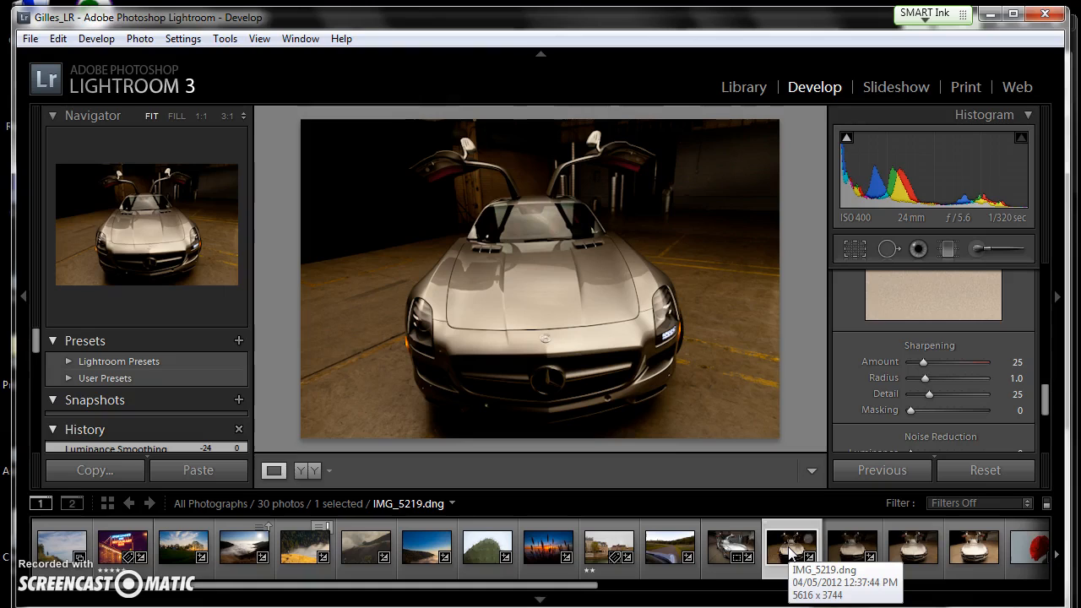
click(733, 547)
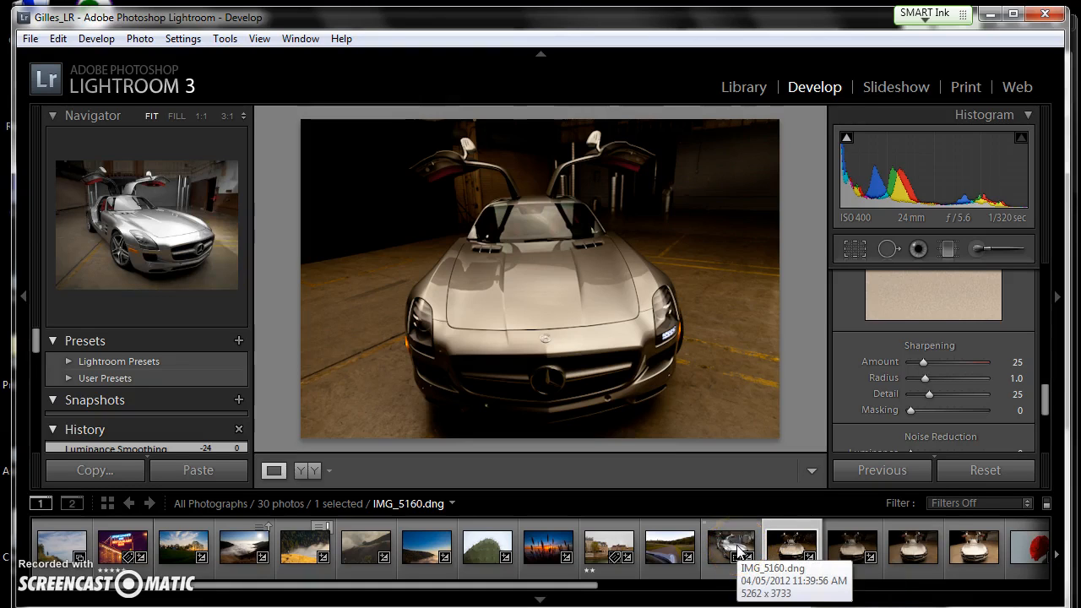
click(180, 556)
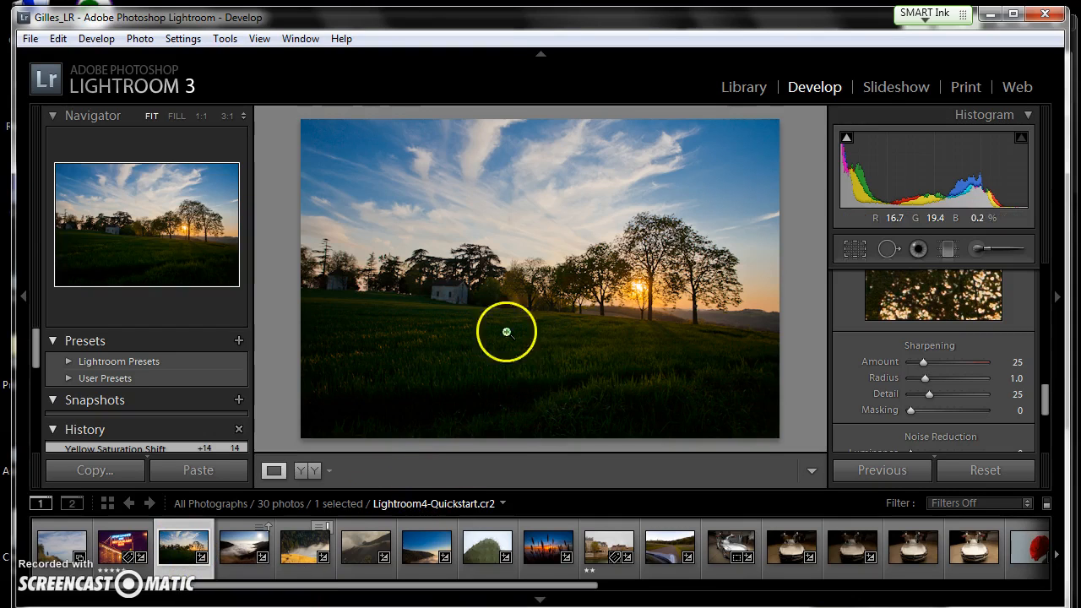
click(458, 299)
drag(398, 398, 460, 389)
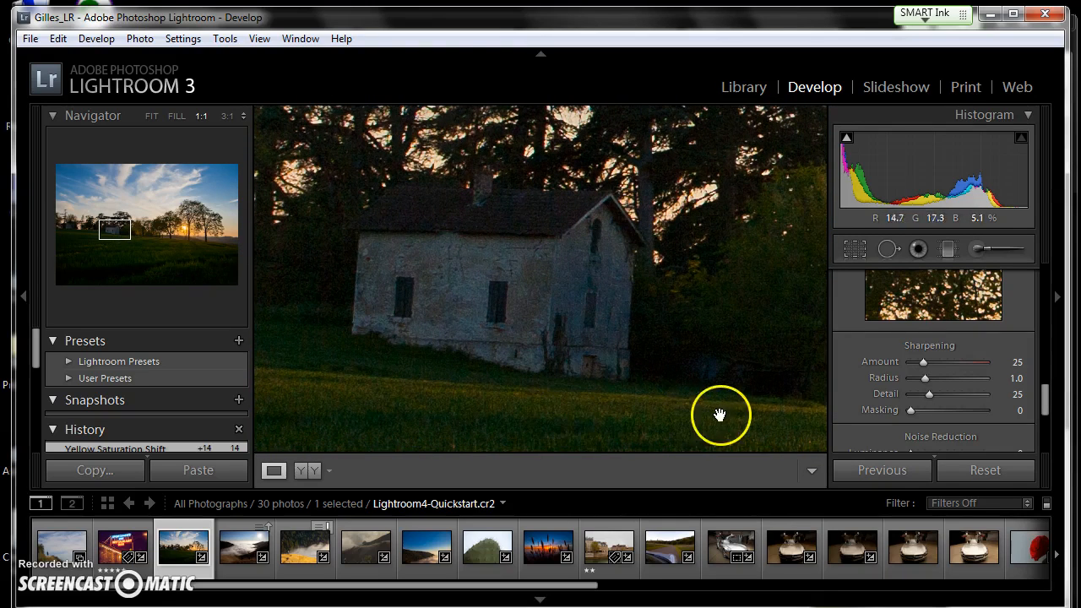
Step: Reposition the Detail preview above the Sharpening sliders so that it frames the stone house
mouse_move(1044, 398)
mouse_down()
mouse_move(1050, 273)
mouse_move(1045, 401)
mouse_up()
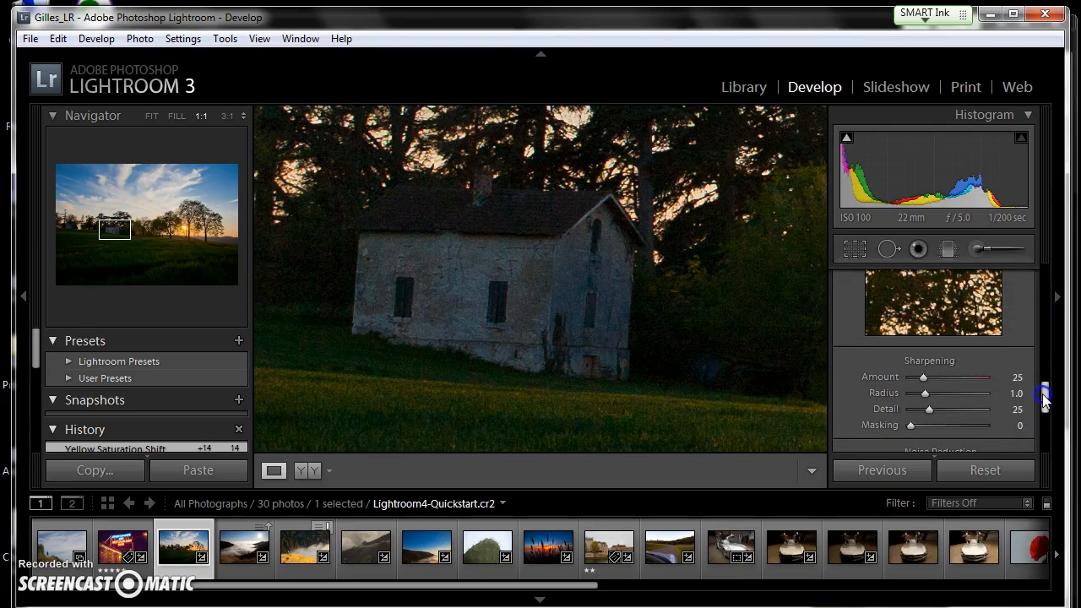
click(933, 386)
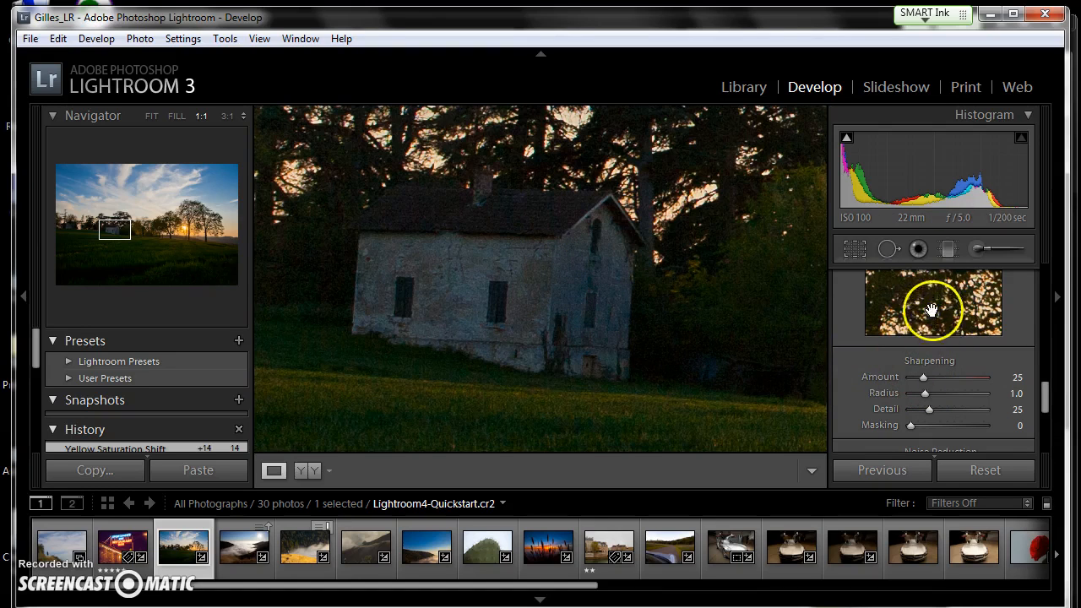
drag(931, 312, 1028, 316)
drag(941, 307, 1003, 318)
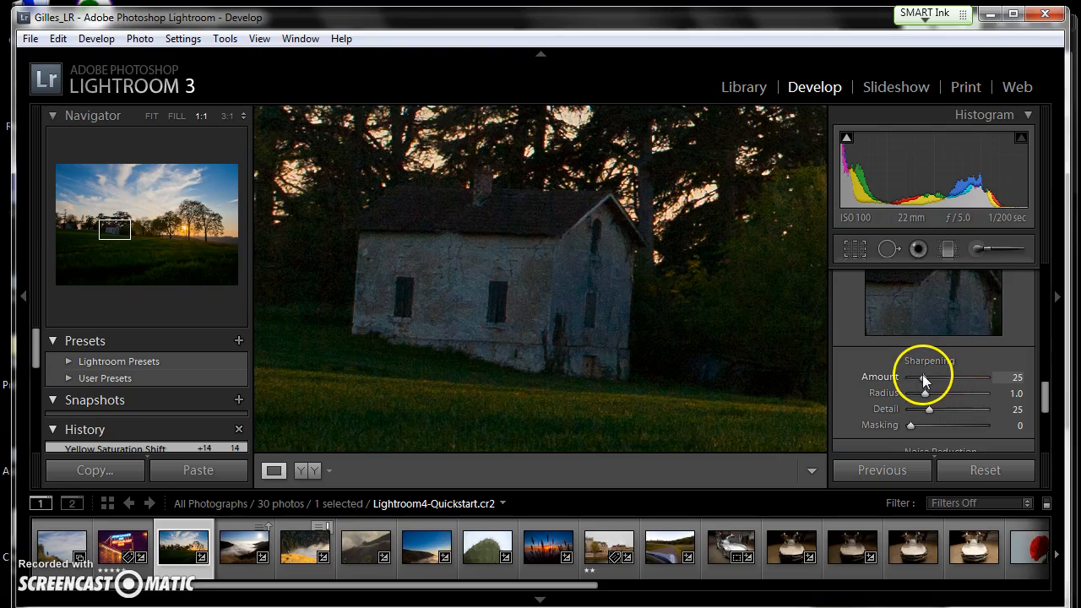
Step: Test a sharpening Amount of 150, reduce it to 53, and compare the house with its before view
drag(922, 377, 1012, 382)
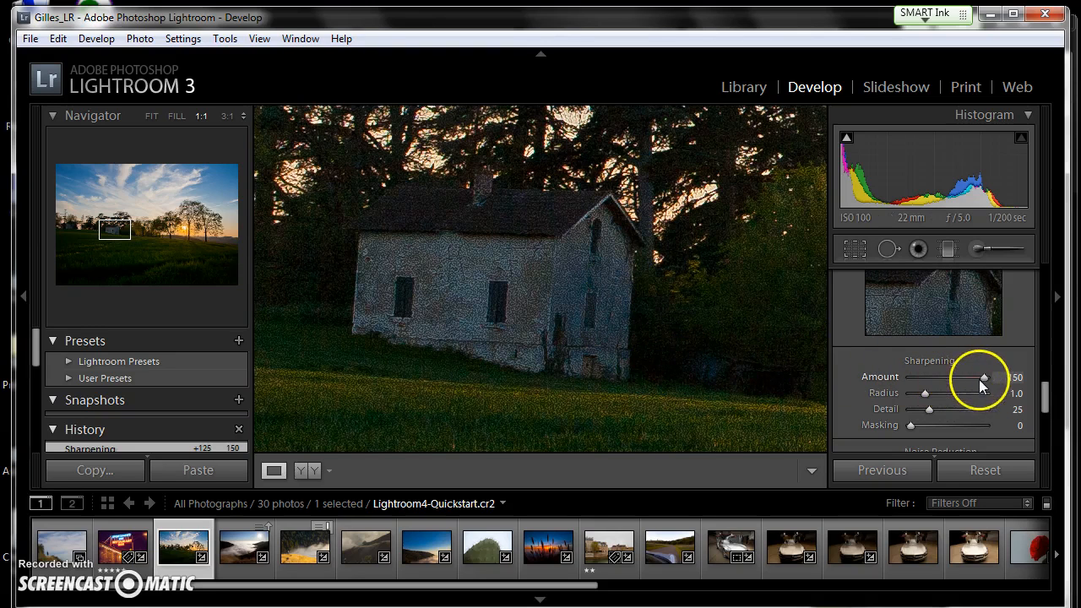
drag(984, 376, 936, 379)
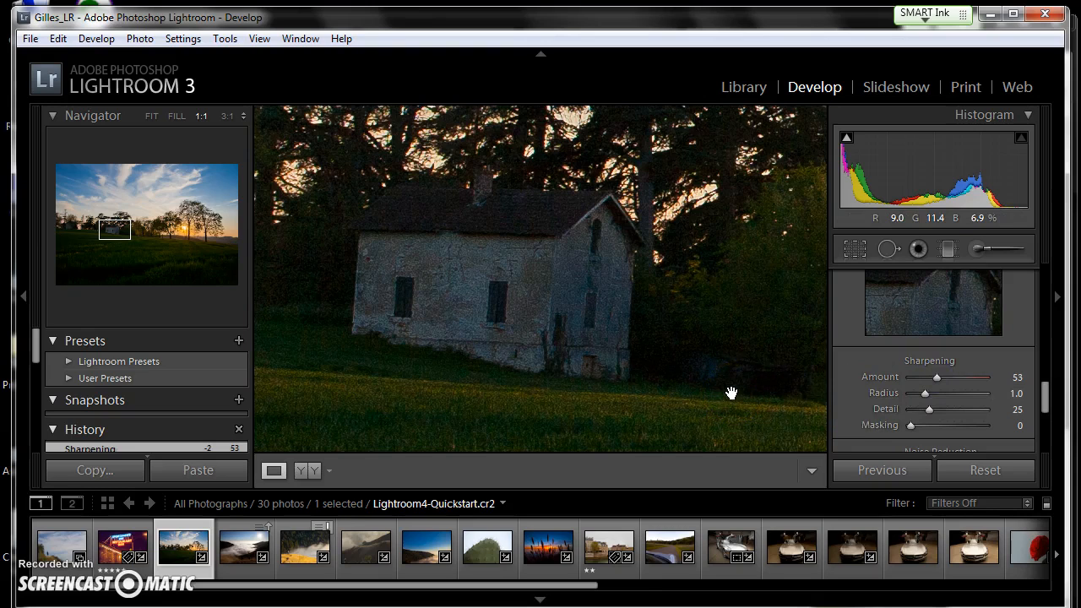
key(backslash)
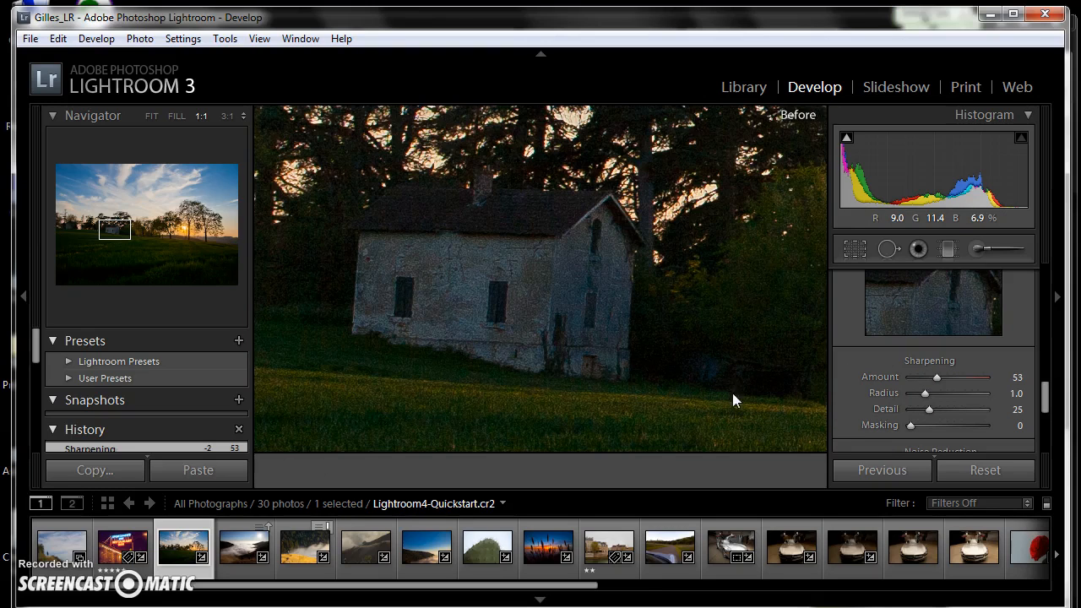
key(backslash)
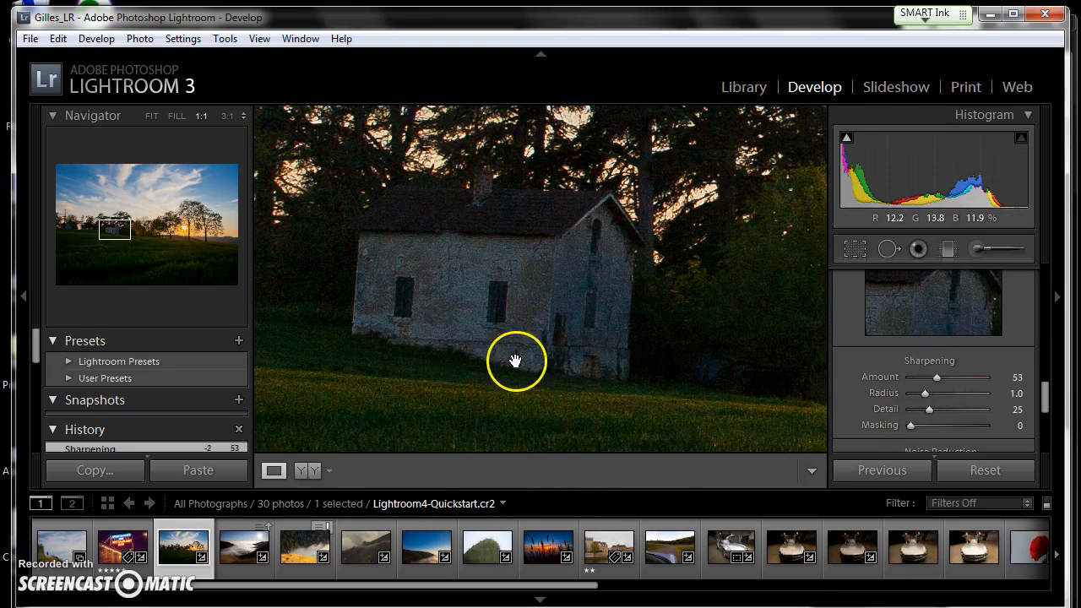
Step: Check the large tree's branches at 1:1 and set the sharpening Amount to 57
click(150, 115)
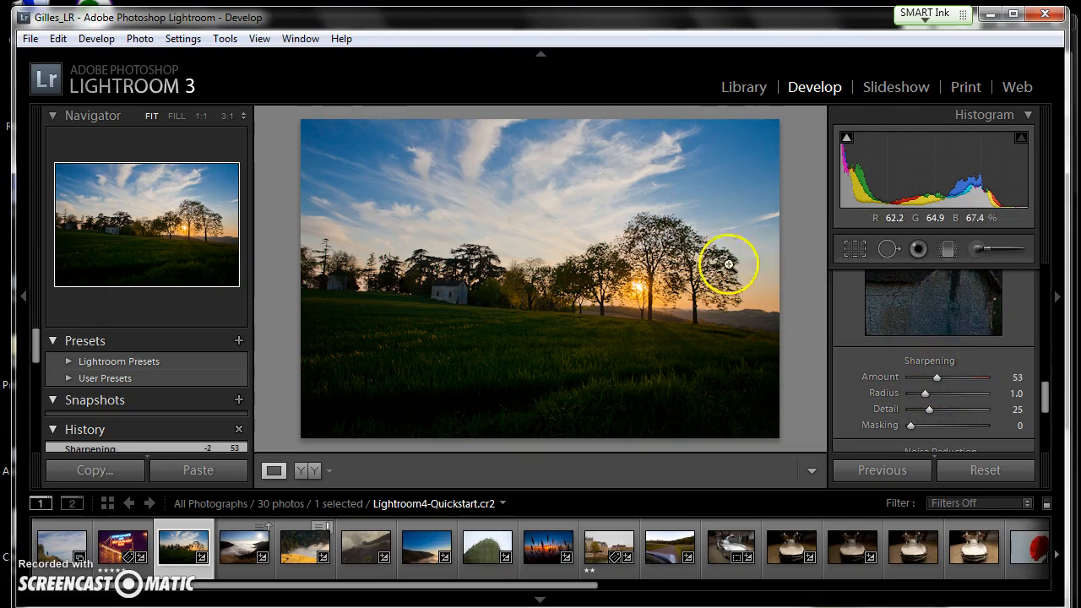
click(663, 245)
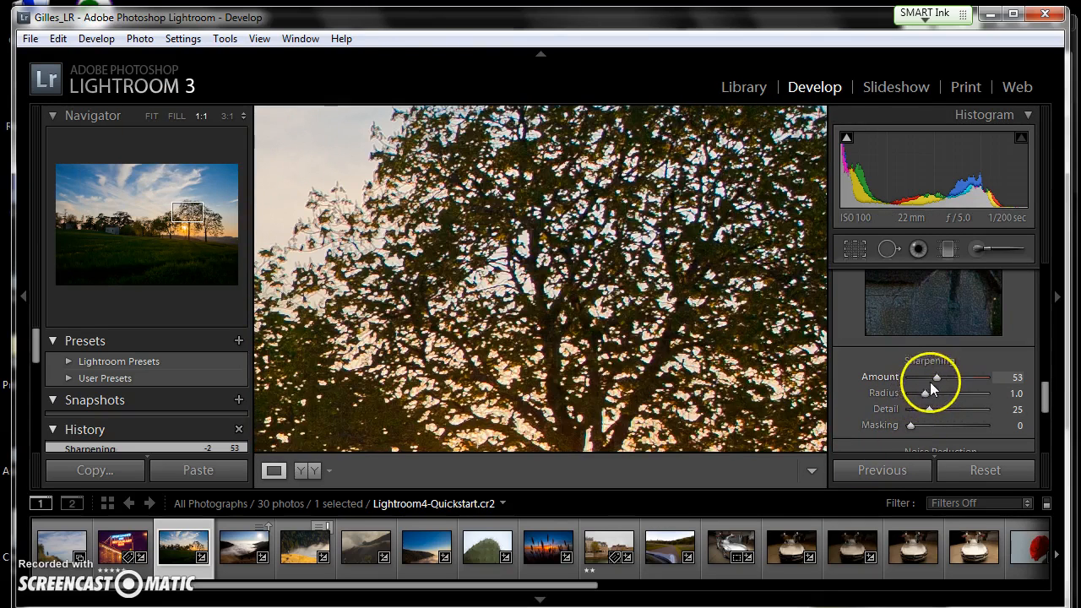
mouse_move(935, 373)
mouse_down()
mouse_move(868, 384)
mouse_move(941, 381)
mouse_up()
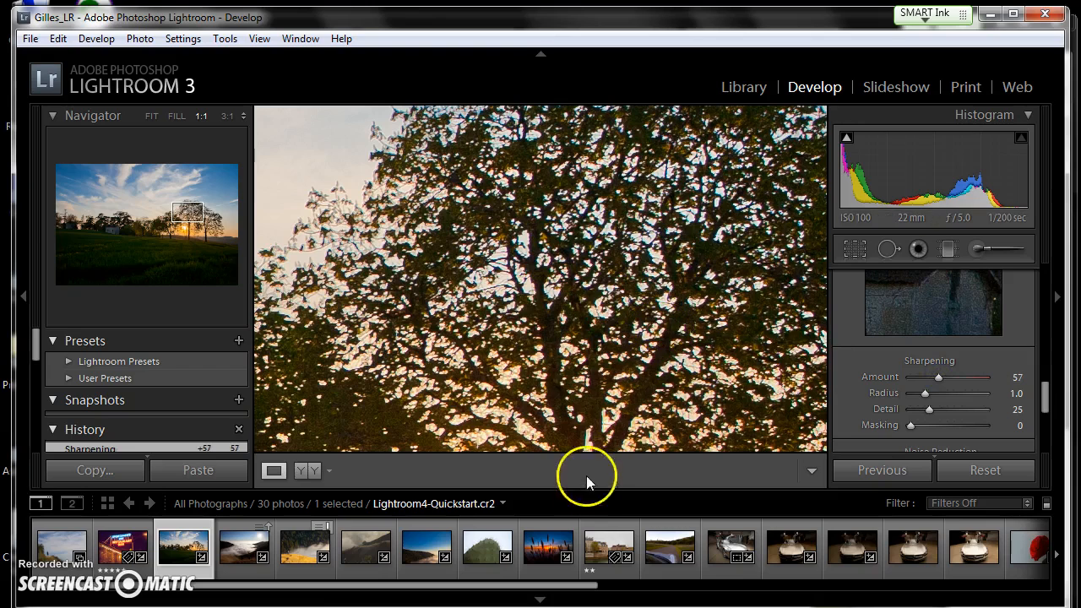
Step: Open IMG_2802.dng and examine the grass plumes against the sky at 1:1
click(546, 550)
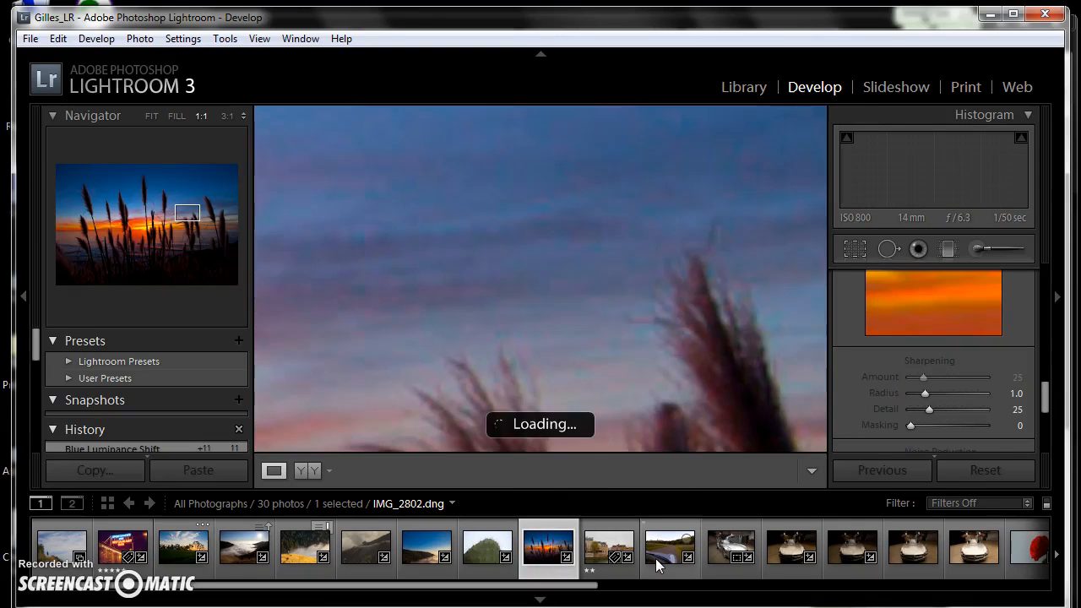
drag(704, 415, 676, 258)
drag(639, 333, 664, 290)
drag(658, 349, 569, 350)
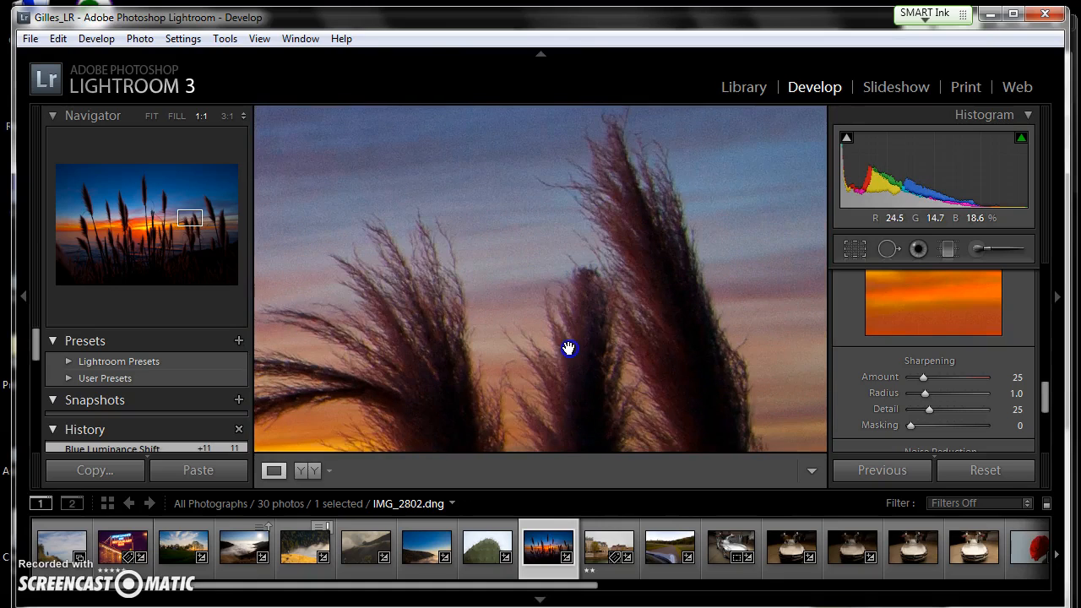
drag(548, 293, 549, 326)
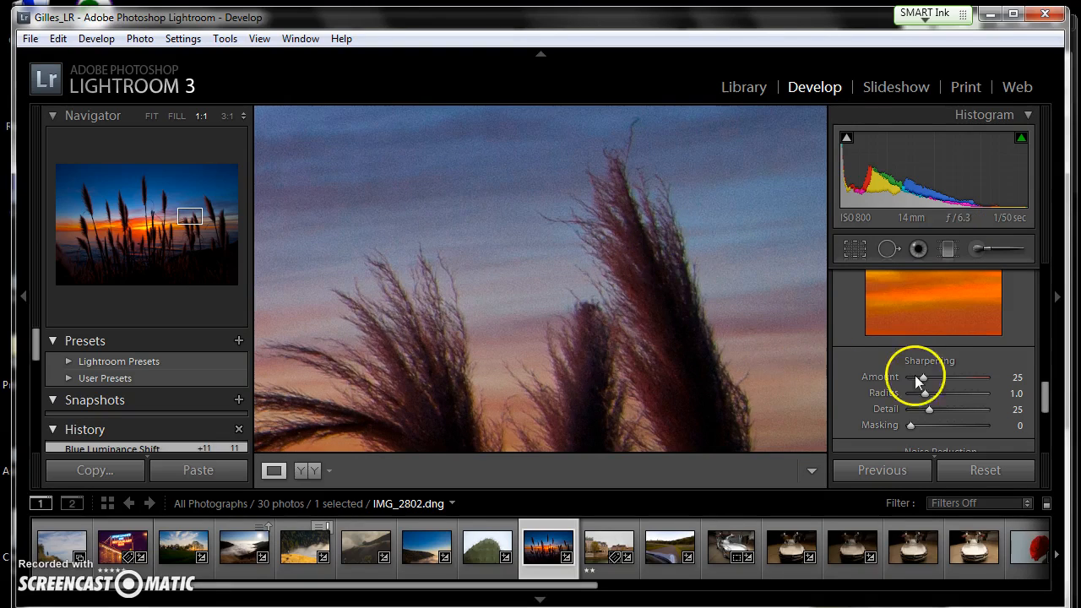
Step: Test sharpening Amounts of 59, 0 and 62 on the grass plumes
drag(924, 375, 940, 380)
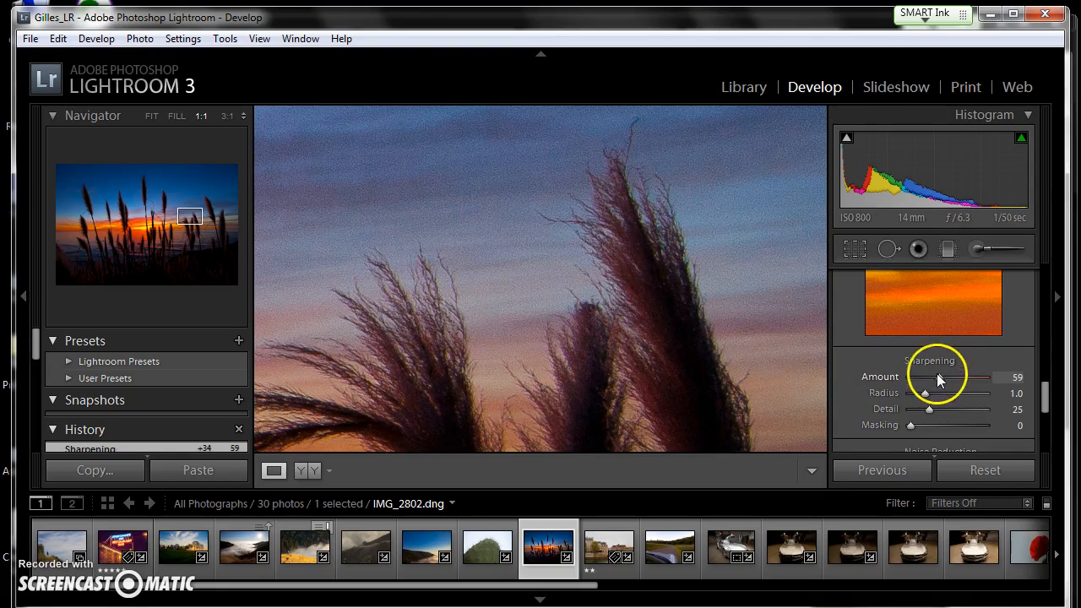
drag(940, 376, 886, 378)
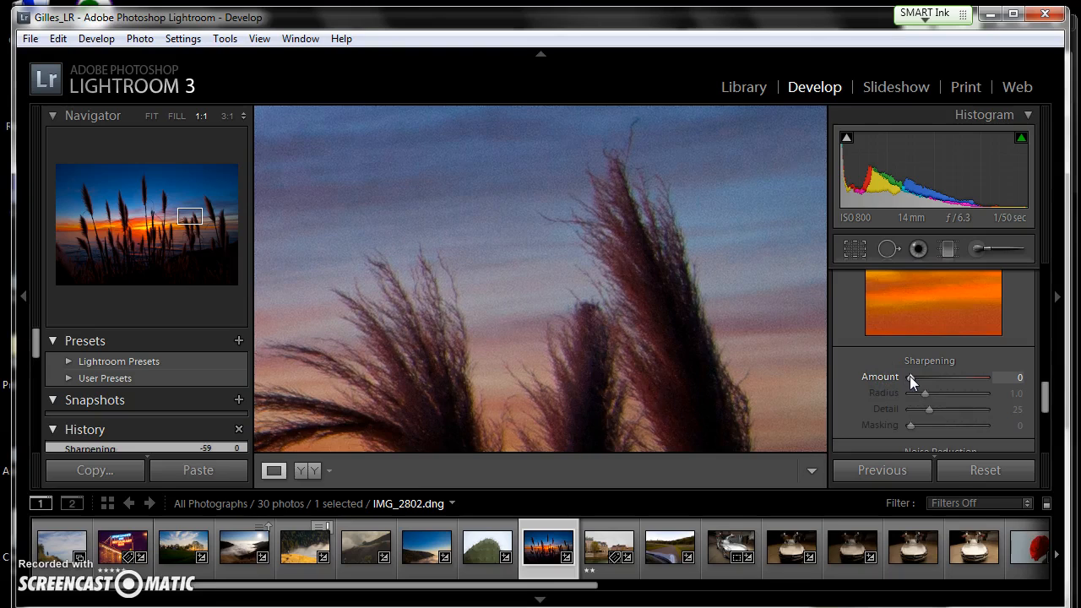
drag(910, 376, 941, 377)
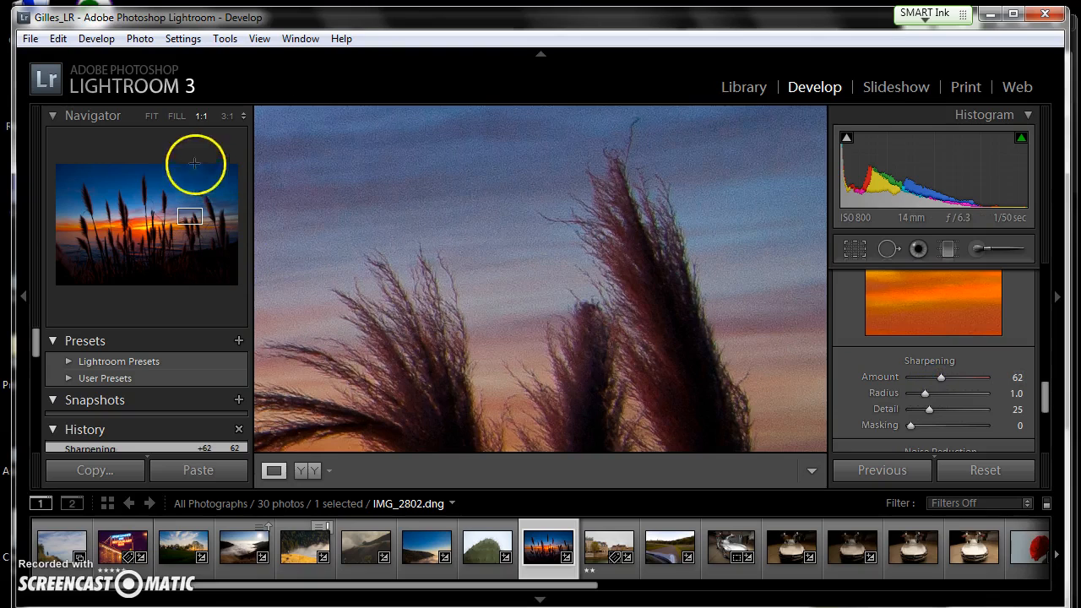
Step: Check the sunset horizon at 1:1 with sharpening Amounts of 0, 59 and 53, and settle on 55
click(149, 116)
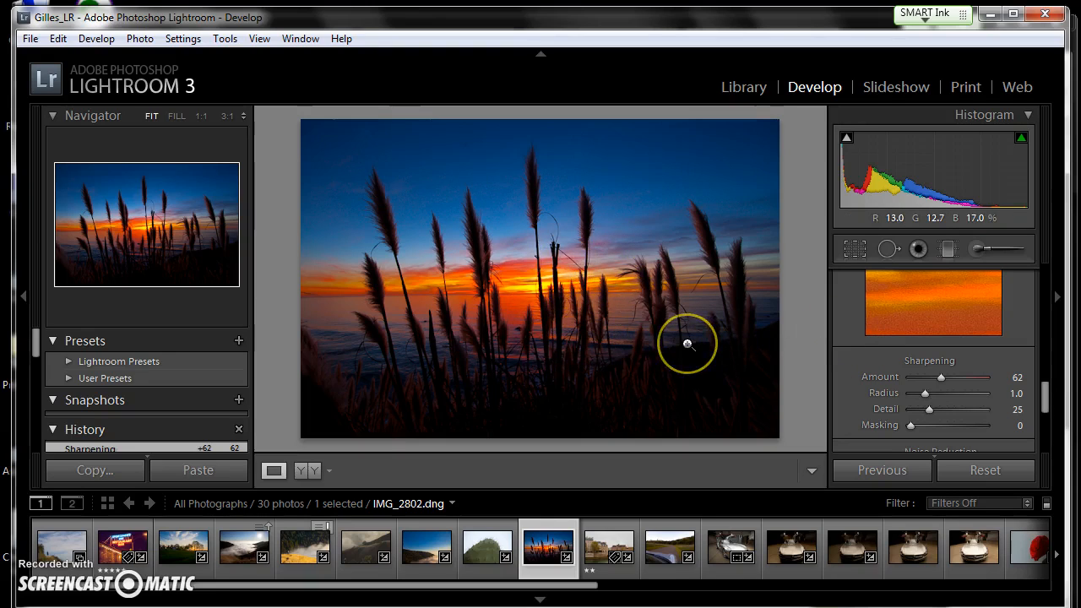
click(901, 348)
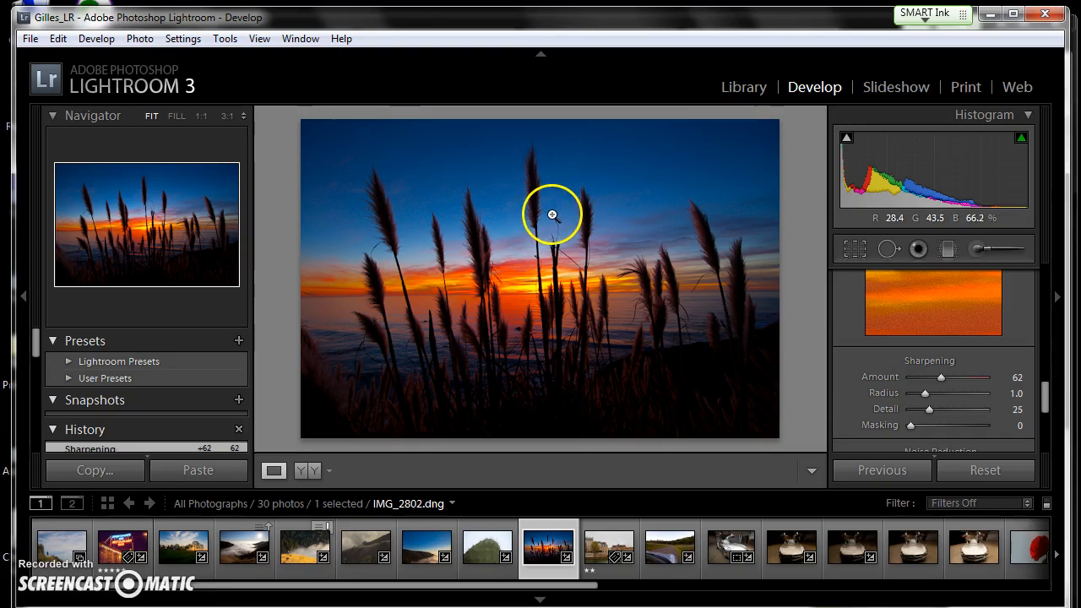
click(532, 273)
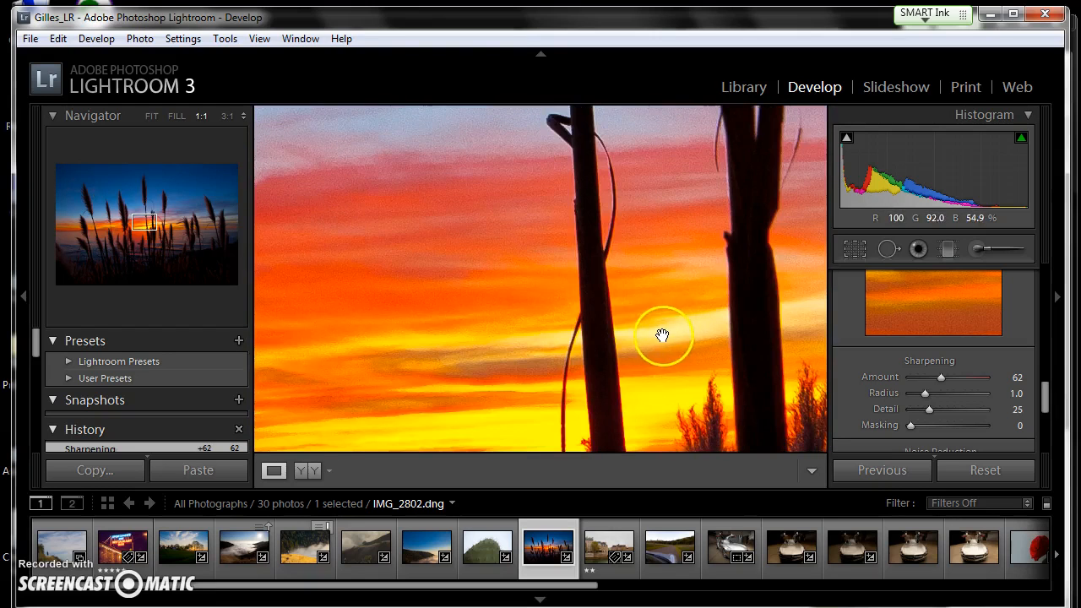
drag(660, 316, 678, 362)
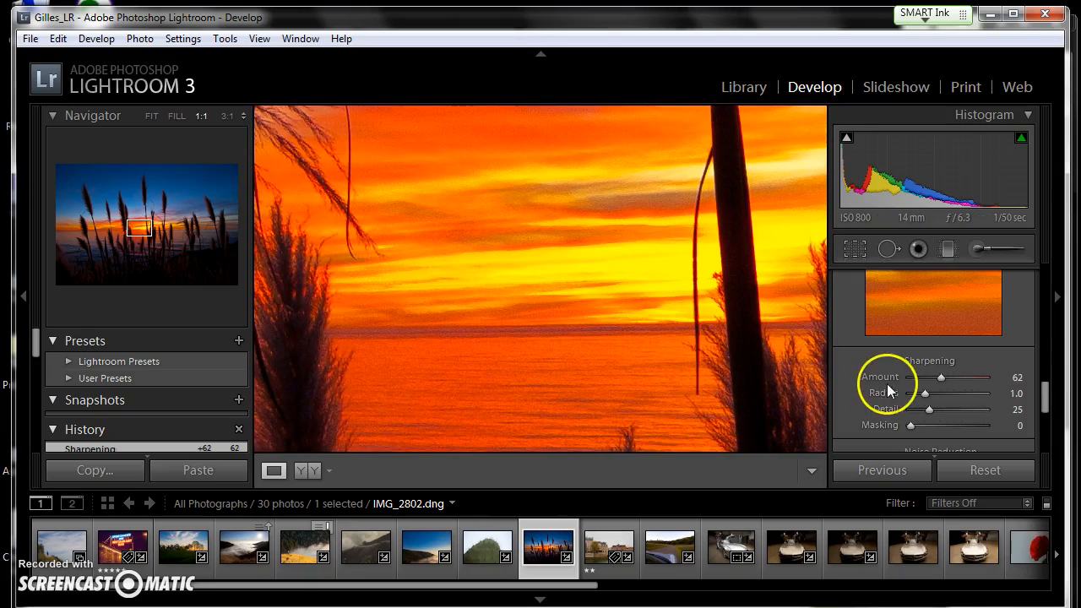
drag(940, 378, 816, 381)
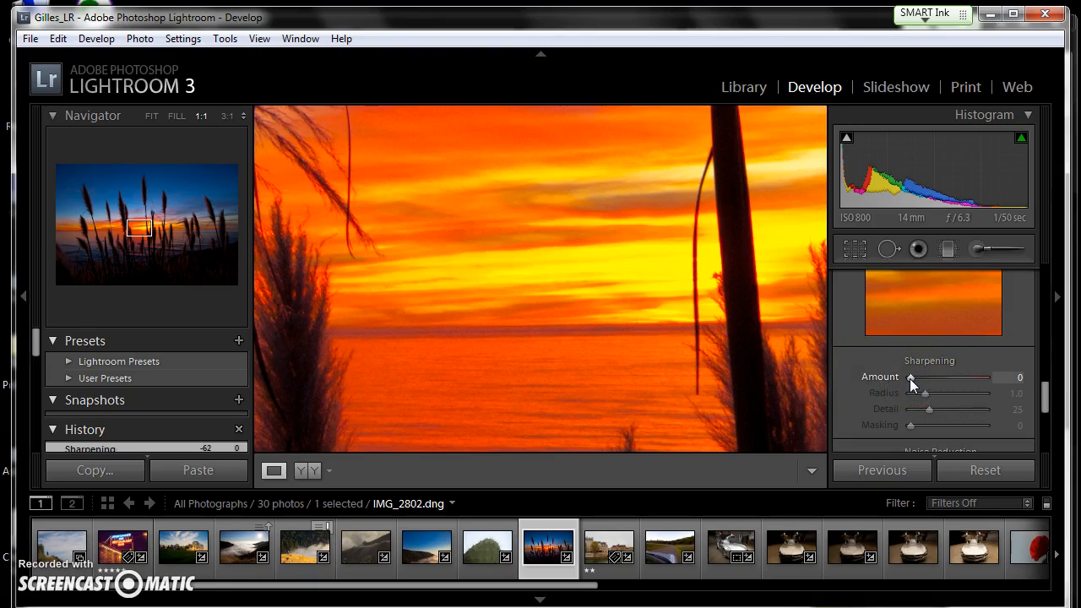
drag(910, 379, 940, 380)
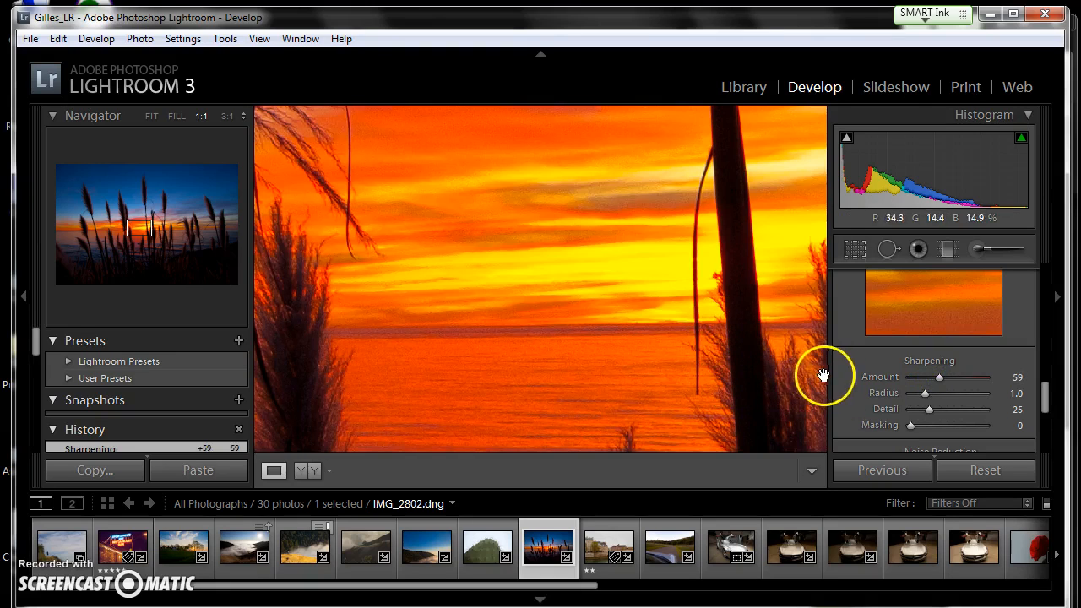
mouse_move(939, 377)
mouse_down()
mouse_move(867, 382)
mouse_move(935, 378)
mouse_up()
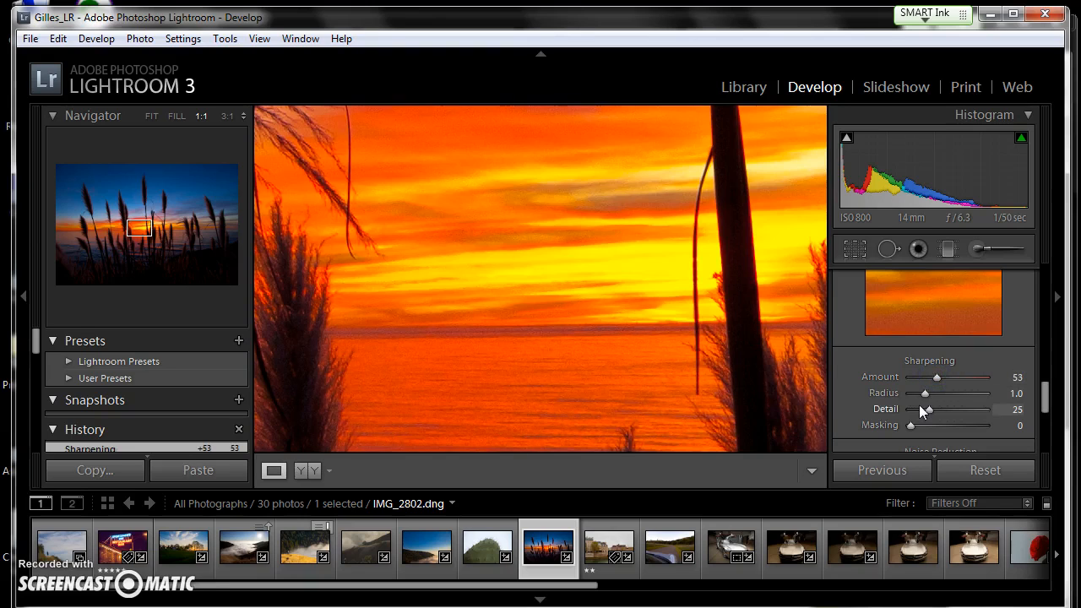
drag(935, 377, 936, 377)
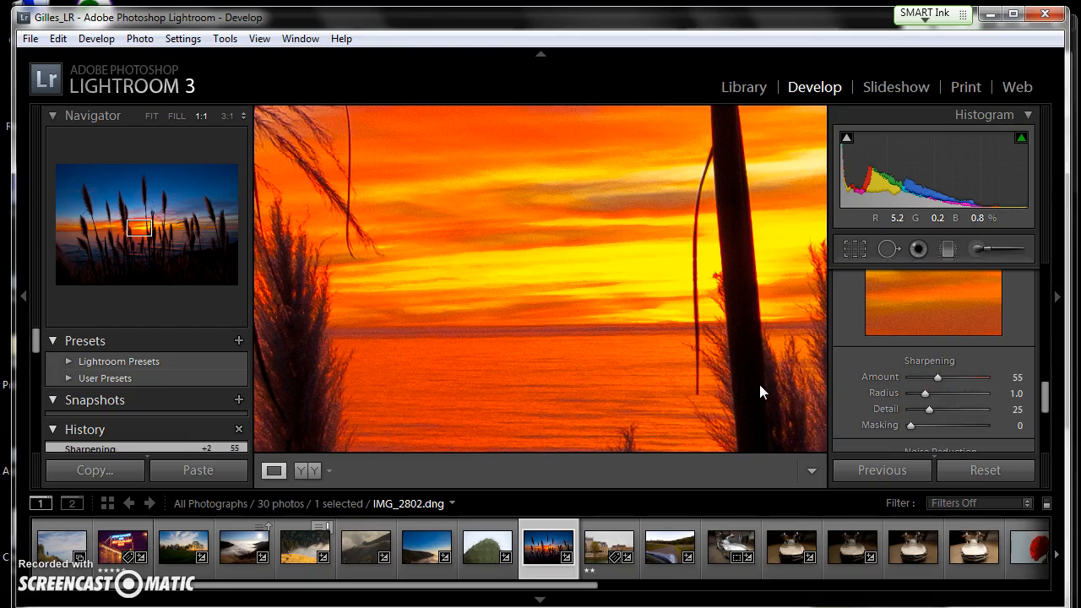
Step: Open IMG_5160.dng and compare the car's headlight at 1:1 with sharpening Amounts of 0 and 150
click(152, 116)
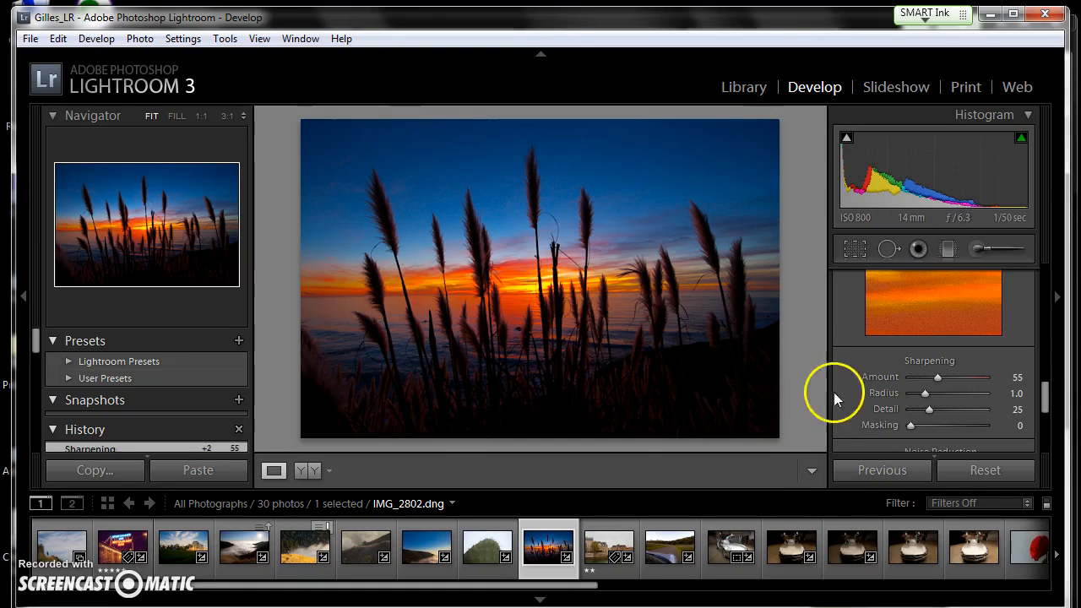
click(723, 545)
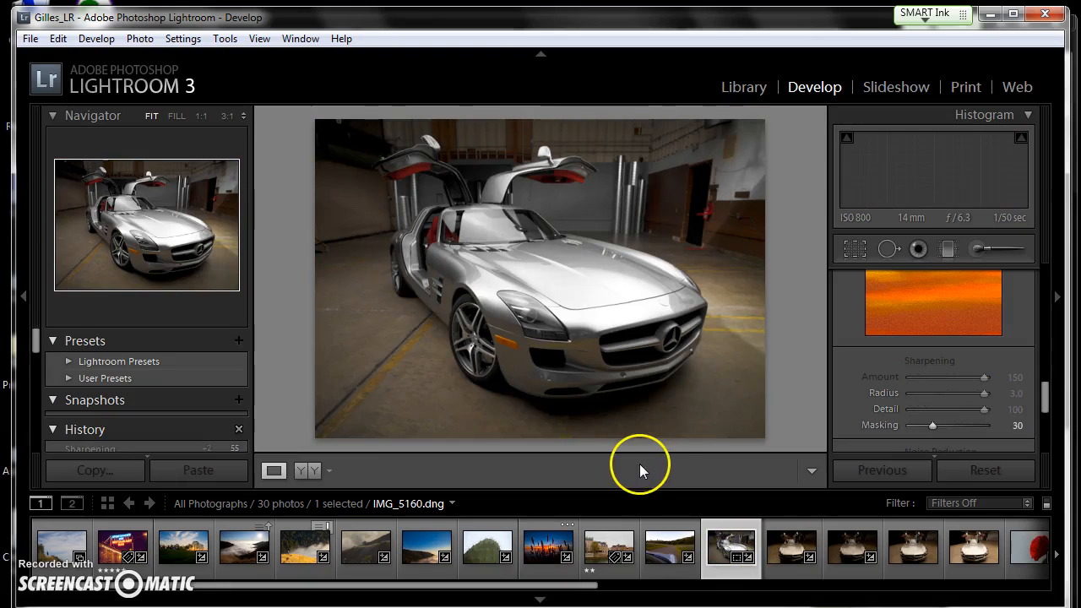
click(622, 348)
drag(466, 374, 557, 343)
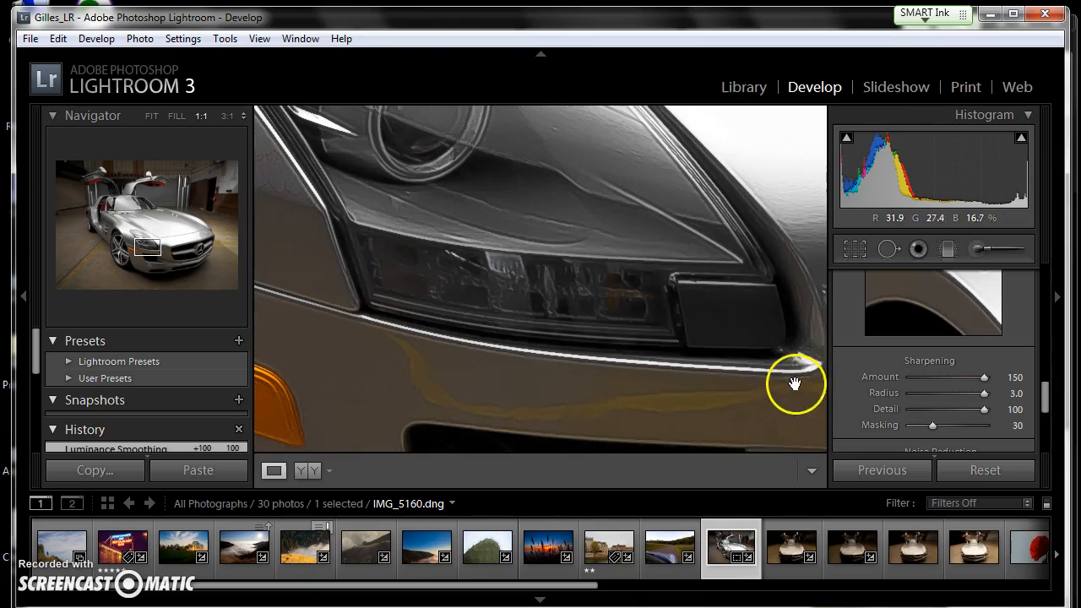
drag(734, 374, 726, 433)
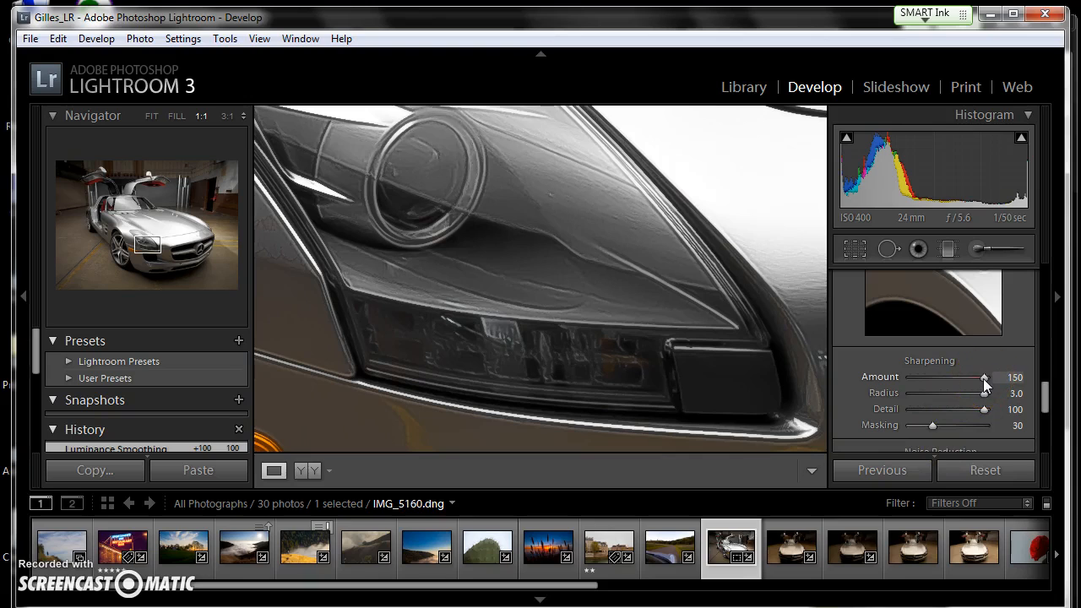
drag(985, 384, 843, 383)
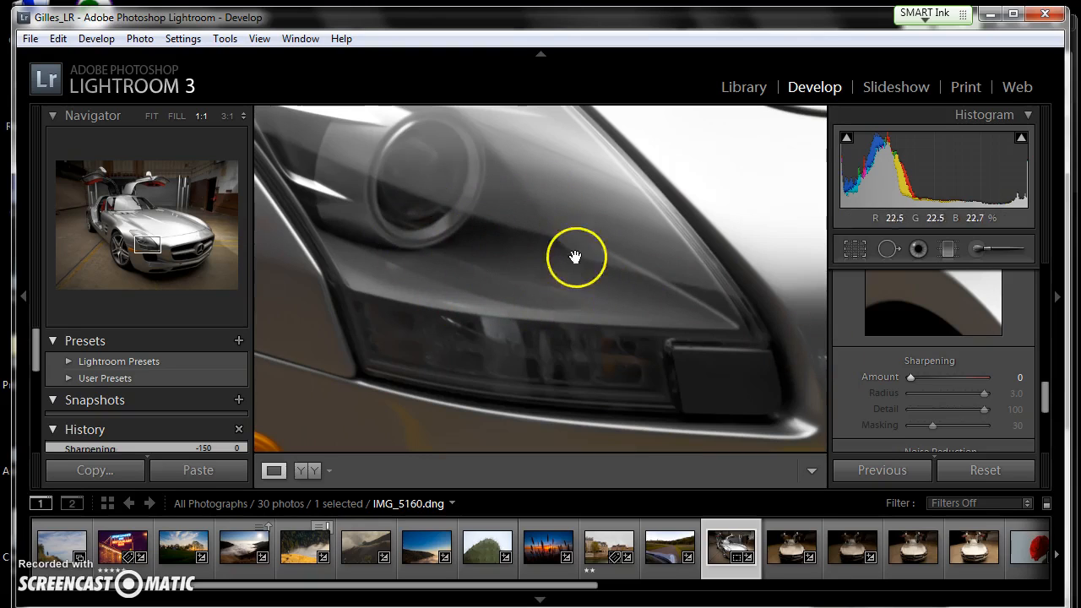
drag(911, 381, 1066, 380)
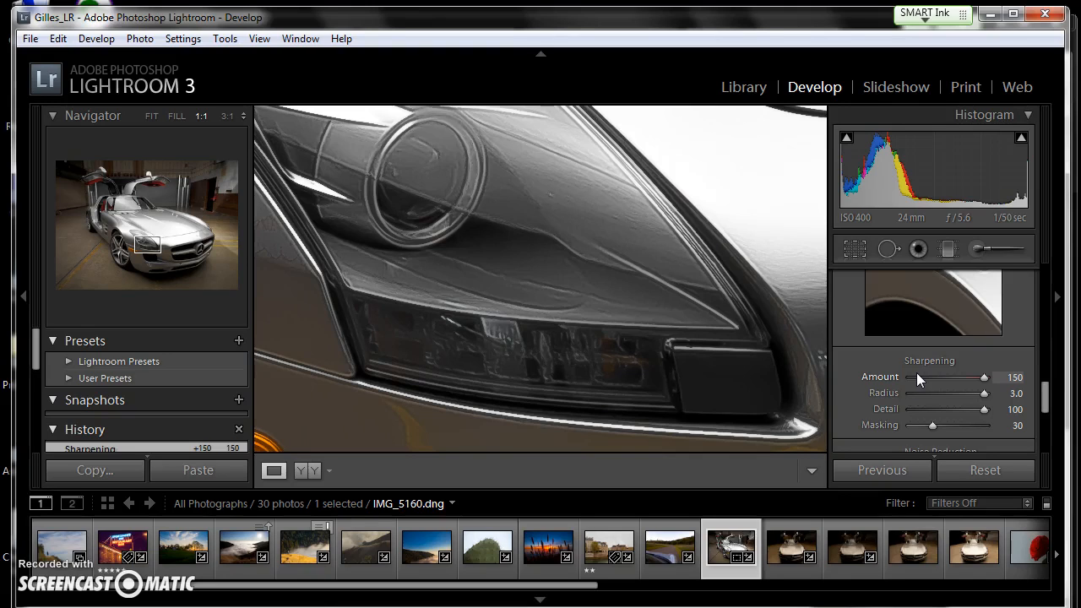
Step: Fit the whole car photo in the view and activate the Graduated Filter
click(153, 116)
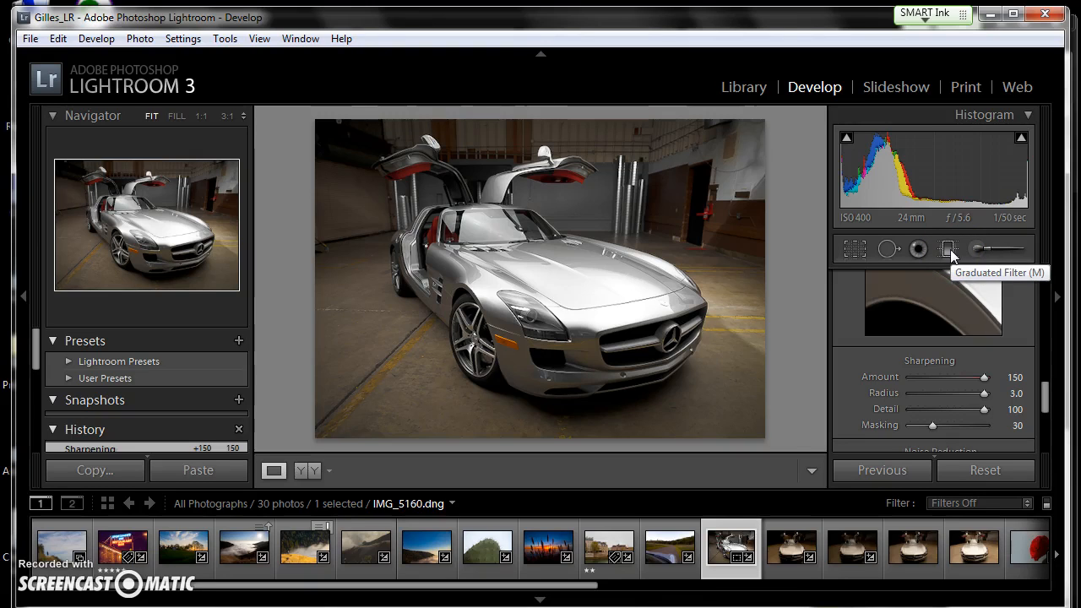
click(951, 251)
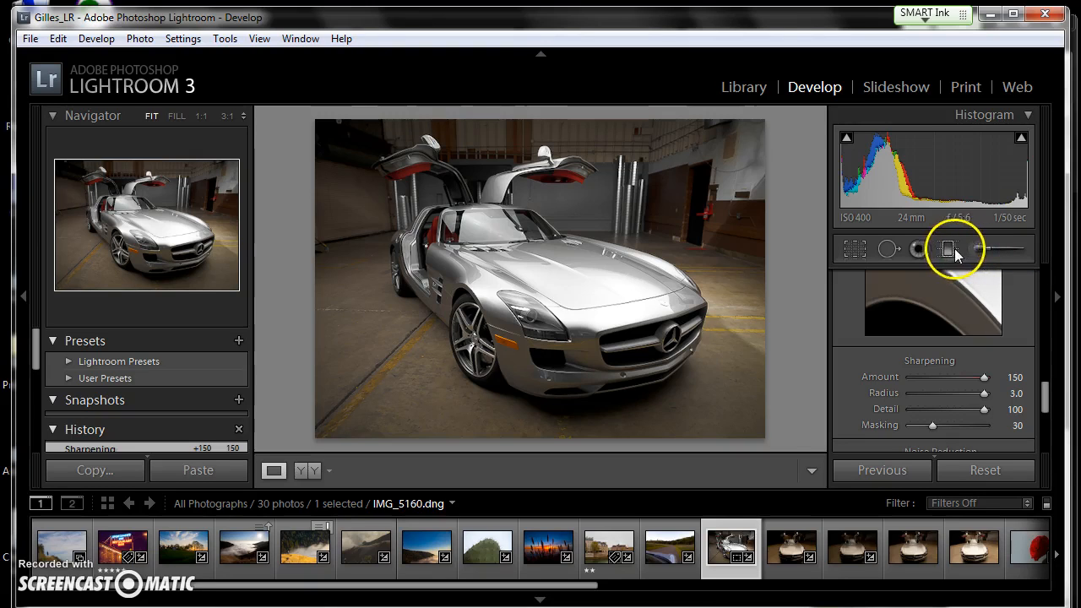